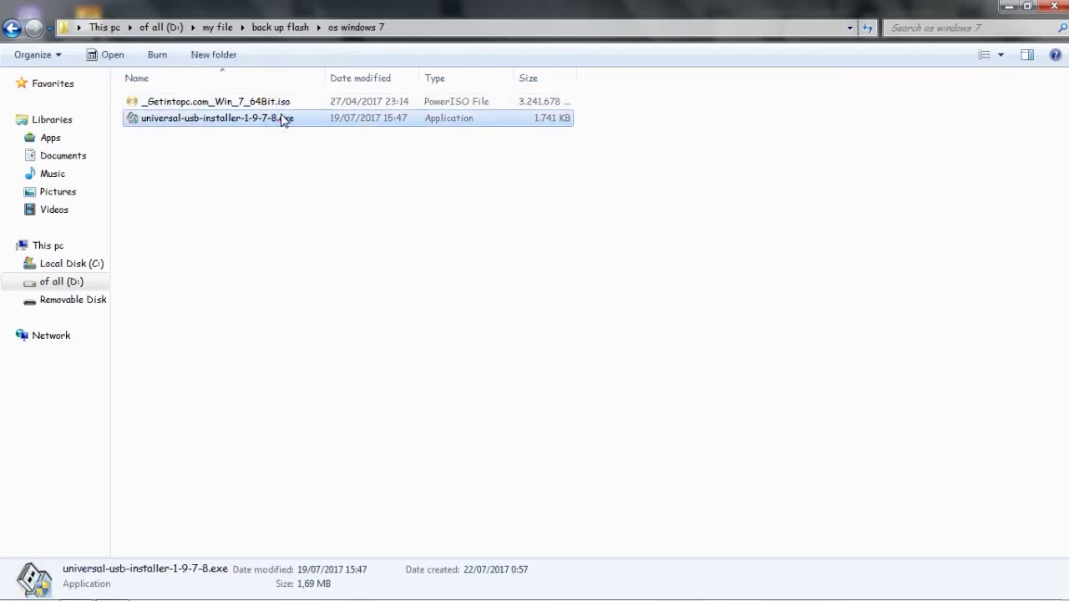
# Launch universal-usb-installer-1-9-7-8.exe and accept its license agreement.
pyautogui.rightClick(282, 118)
pyautogui.click(310, 159)
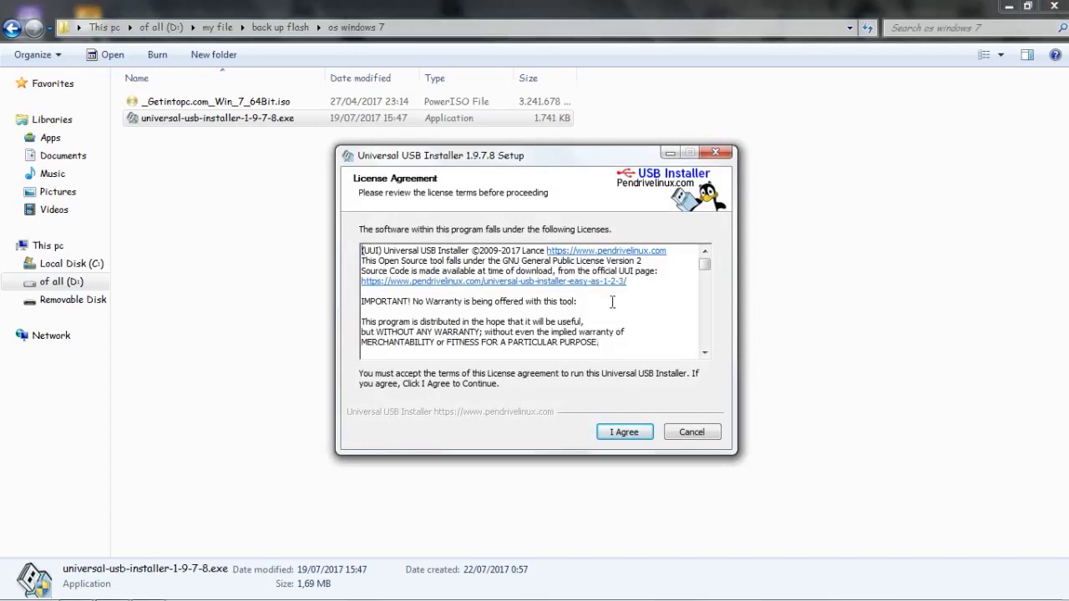
pyautogui.click(626, 433)
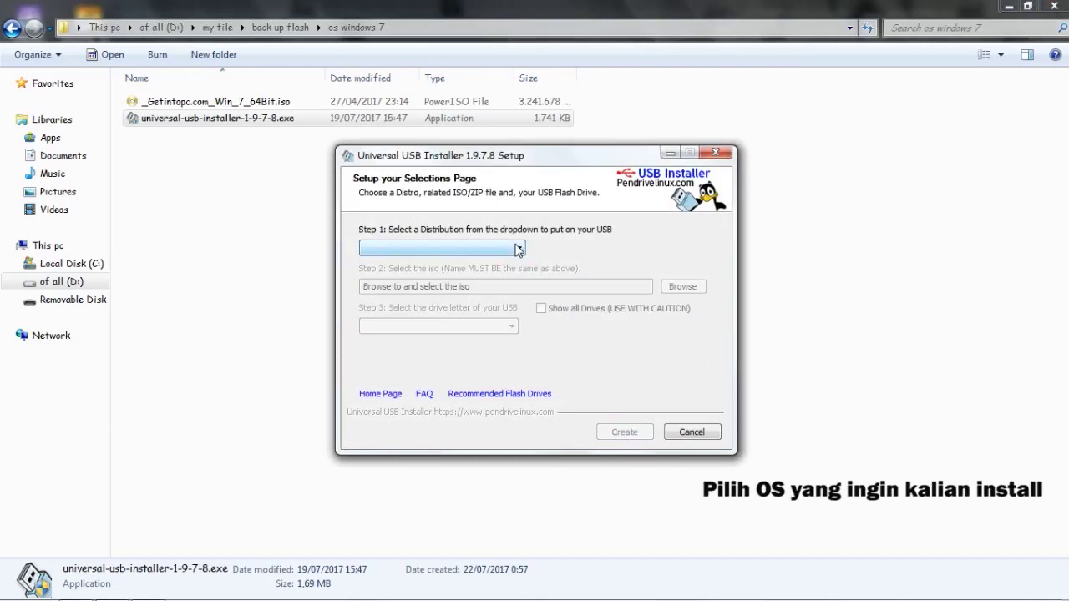
# Choose Windows 7 Installer as the distribution and load _Getintopc.com_Win_7_64Bit.iso from the os windows 7 folder as its image.
pyautogui.click(518, 249)
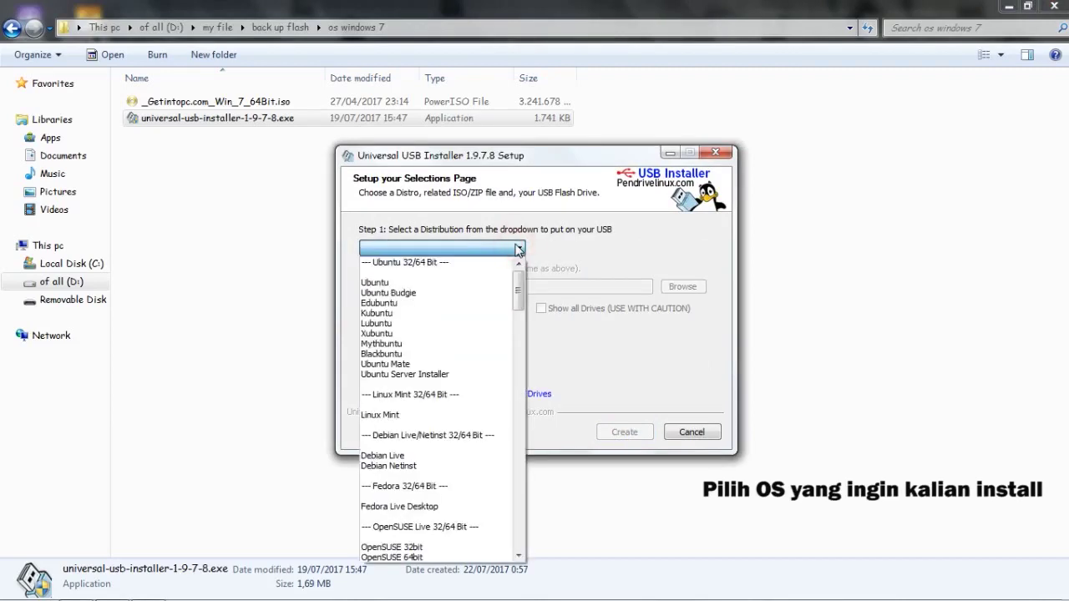
pyautogui.moveTo(518, 274); pyautogui.dragTo(519, 528)
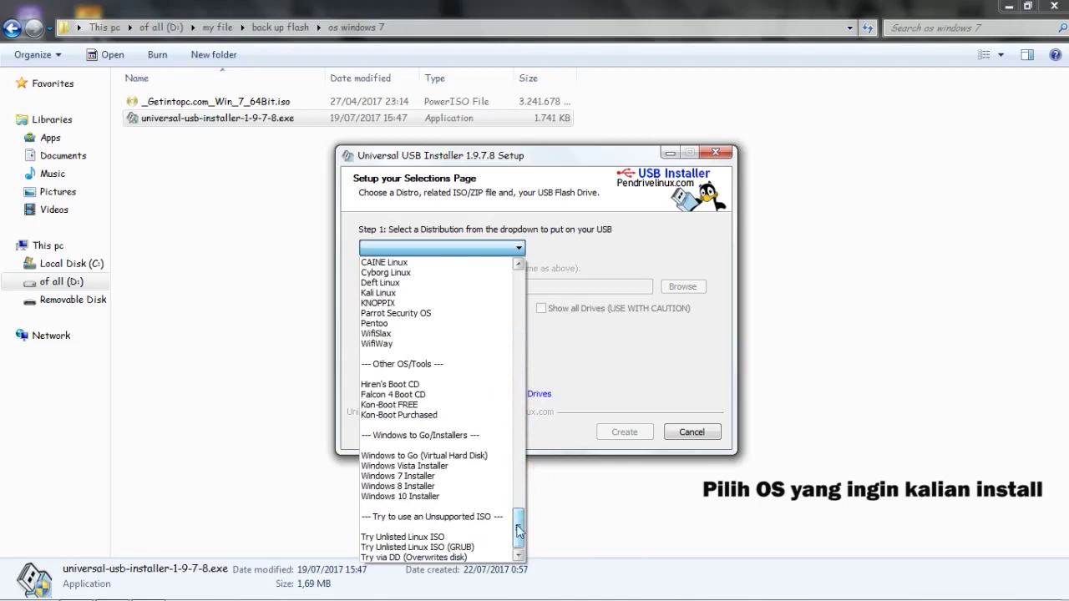
pyautogui.click(435, 476)
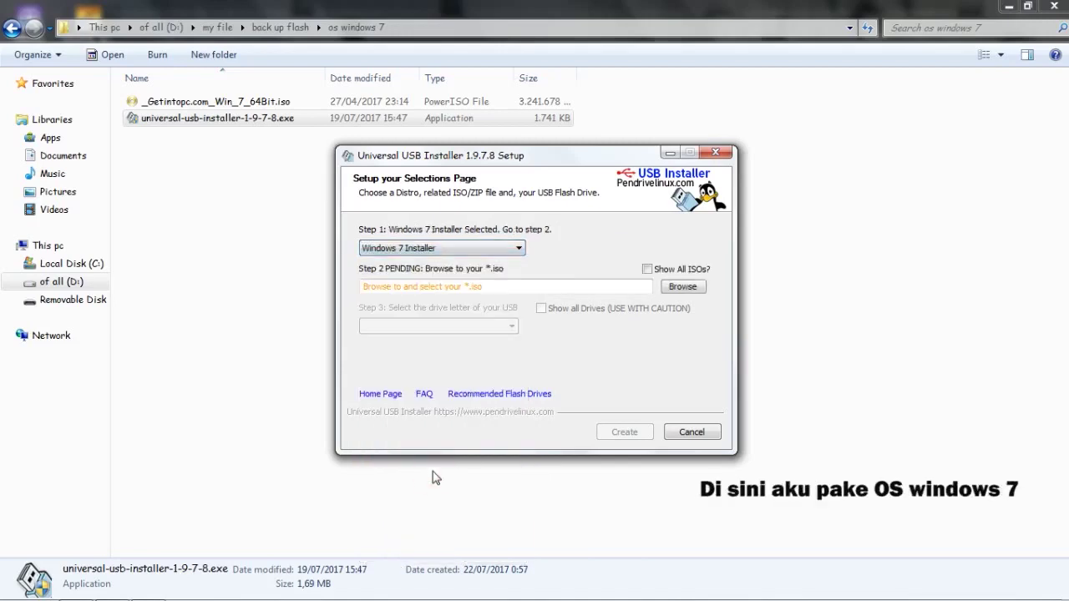
pyautogui.click(679, 290)
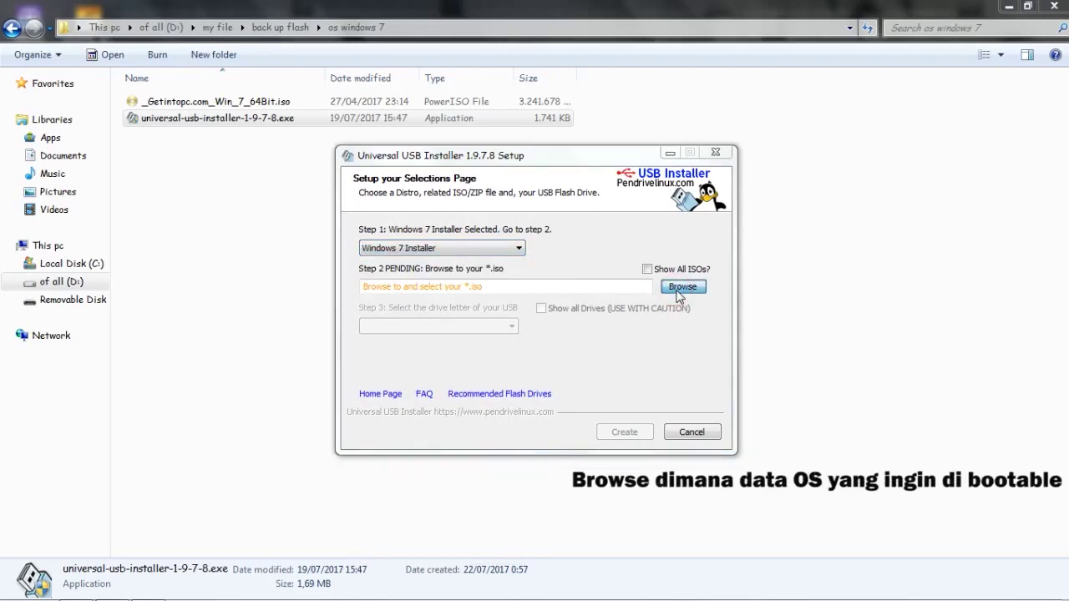
pyautogui.doubleClick(650, 276)
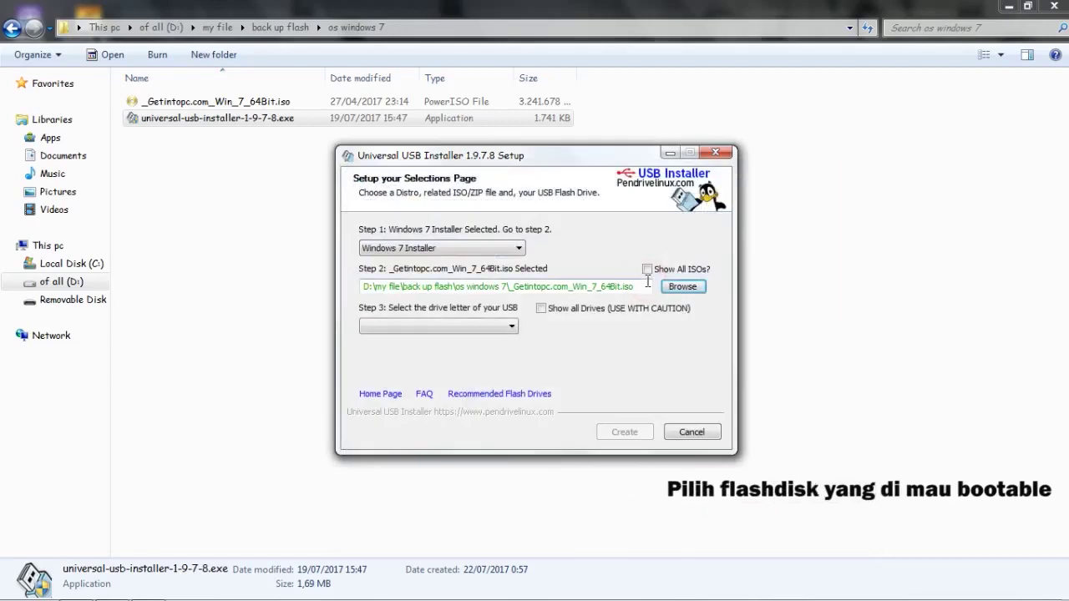
# Select the F:\ BREAKSHIT 7GB FAT32 drive as the USB target and start creating the bootable drive, confirming the overwrite.
pyautogui.click(499, 327)
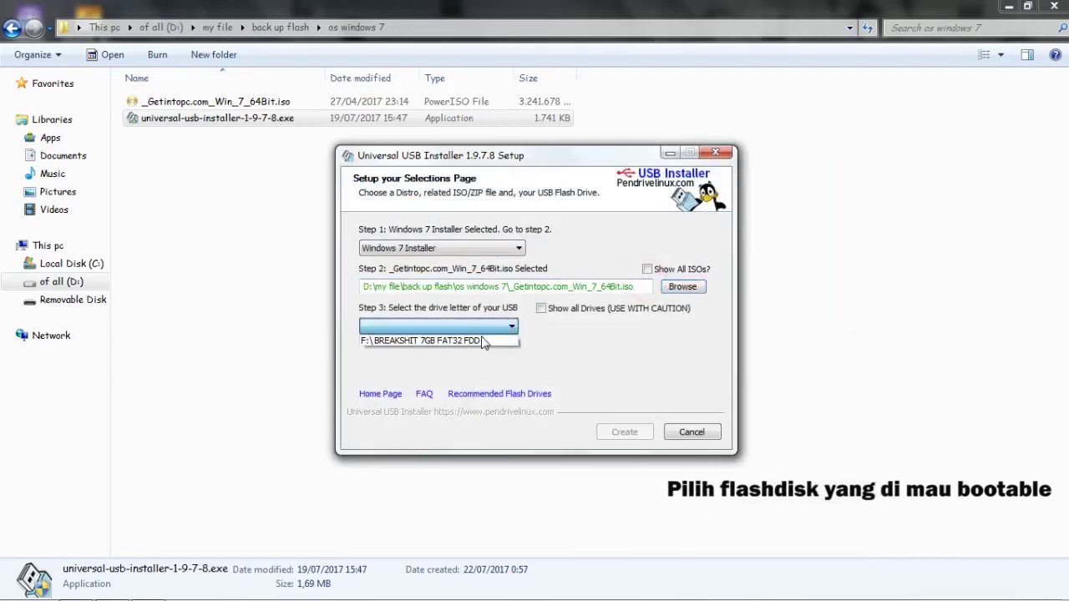
pyautogui.click(485, 341)
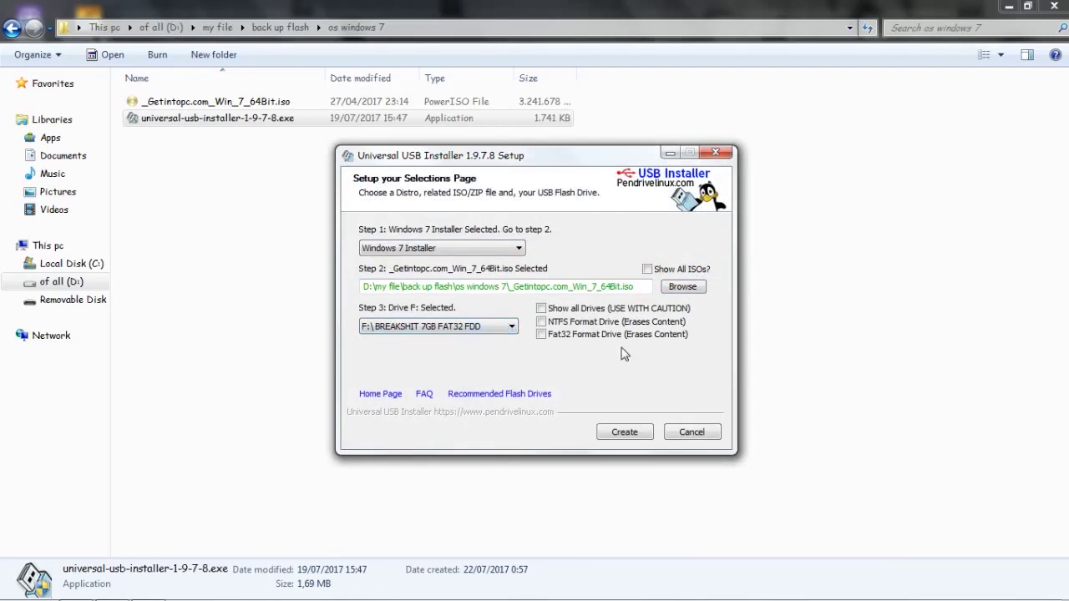
pyautogui.click(625, 433)
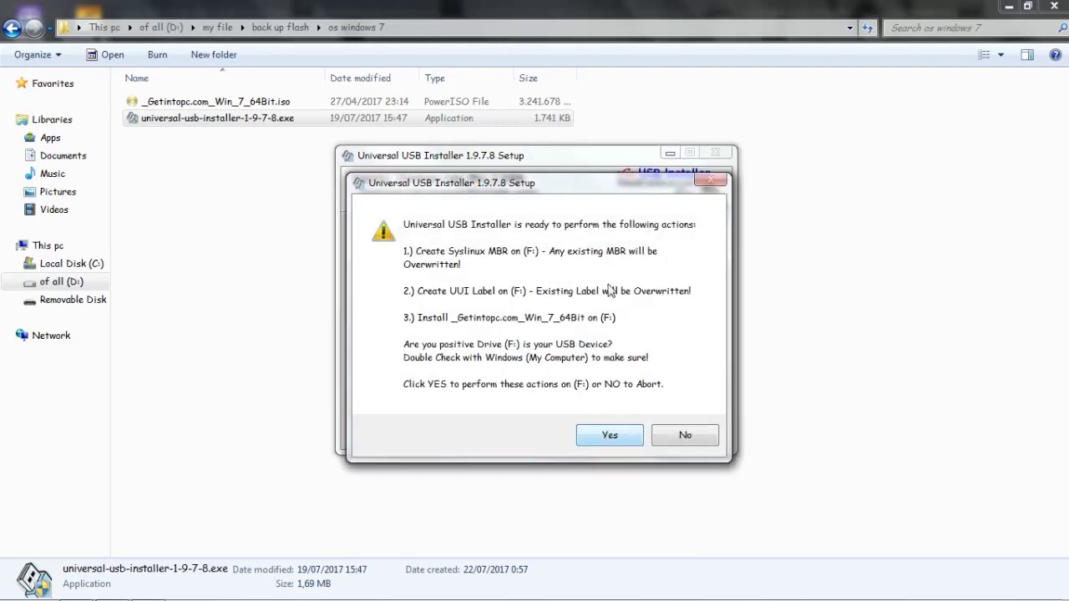
pyautogui.click(587, 433)
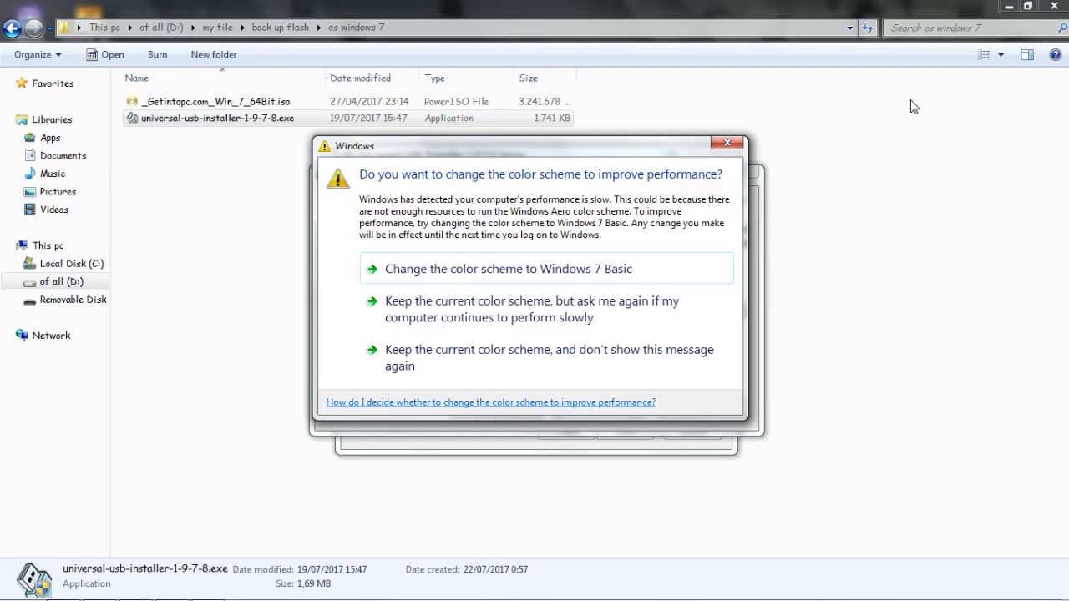
# Dismiss the Windows color scheme prompt and check the ISO extraction and Task Manager windows.
pyautogui.press('Return')
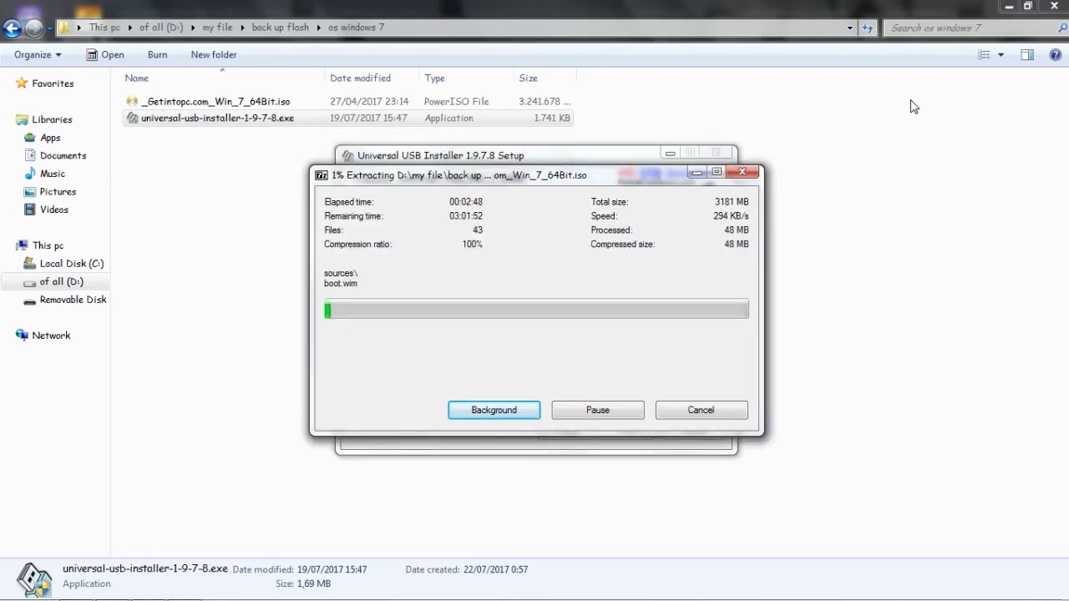
pyautogui.moveTo(376, 599)
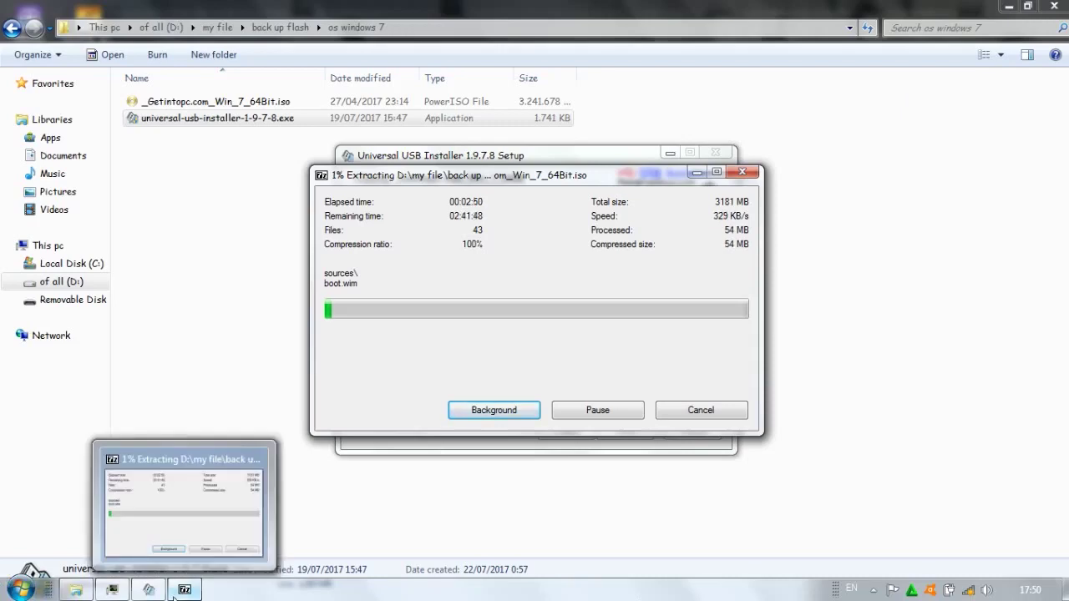
pyautogui.click(177, 592)
pyautogui.click(174, 593)
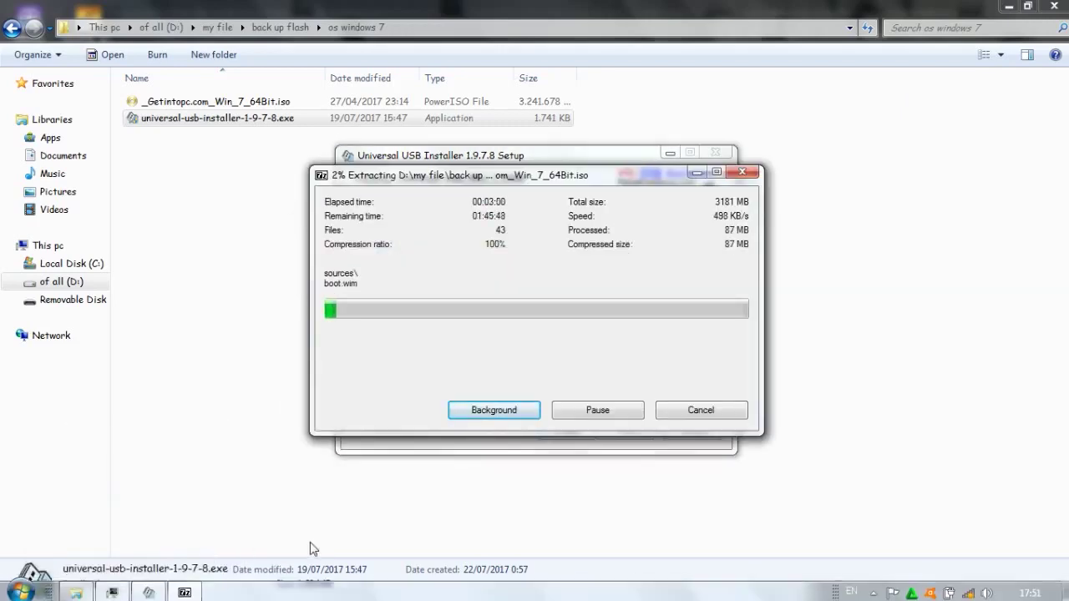
pyautogui.click(117, 591)
pyautogui.click(117, 591)
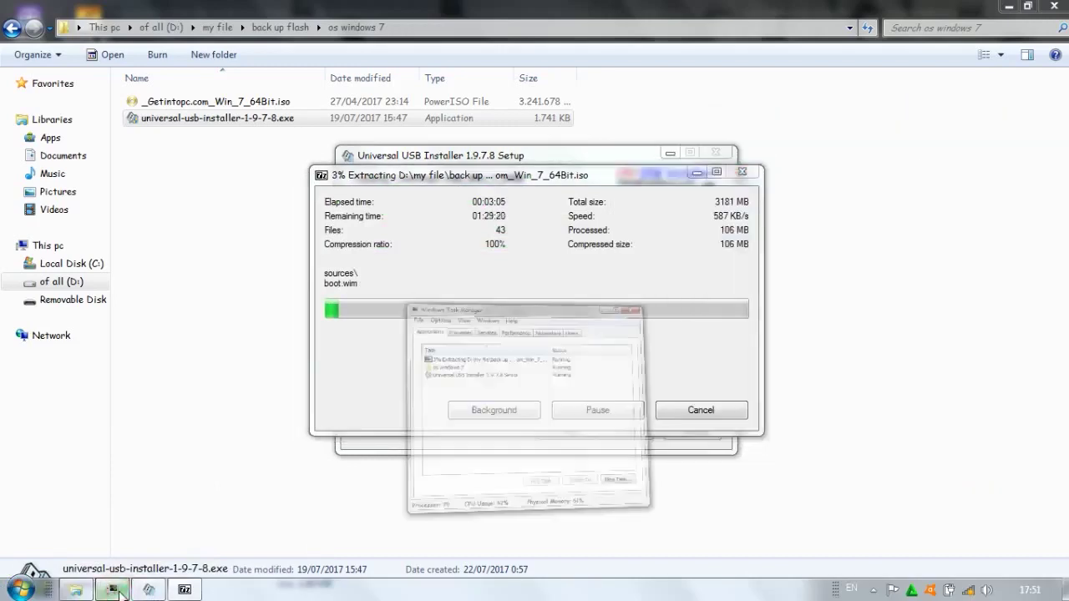
# Switch the file browser to This pc, then minimize it and refresh the desktop.
pyautogui.click(1000, 7)
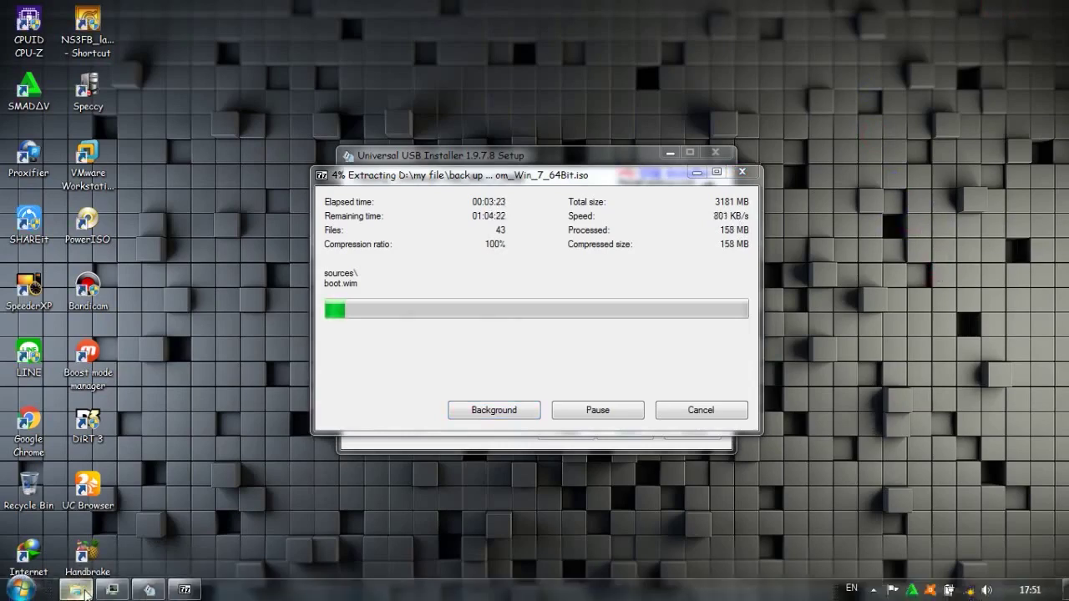
pyautogui.click(135, 592)
pyautogui.click(51, 245)
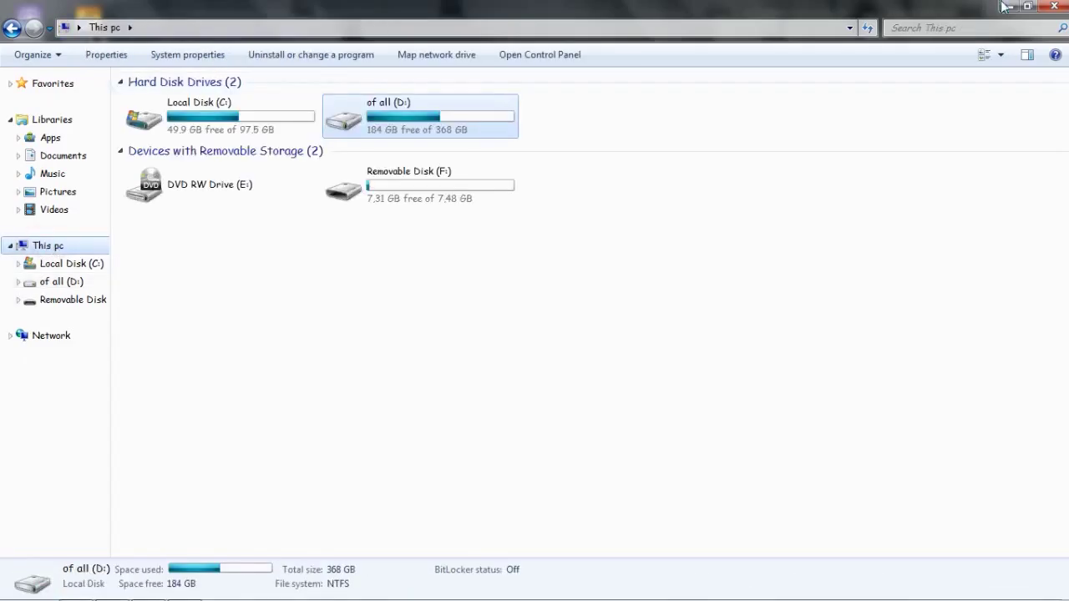
pyautogui.click(1009, 6)
pyautogui.rightClick(864, 72)
pyautogui.click(879, 116)
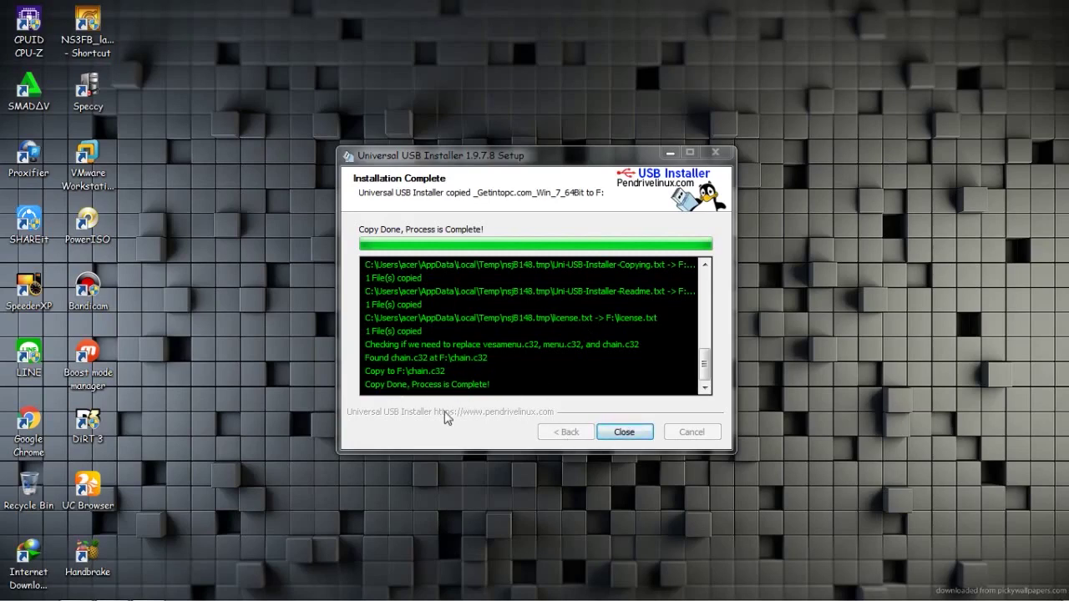
# Close the completed Universal USB Installer and refresh the desktop twice.
pyautogui.click(620, 433)
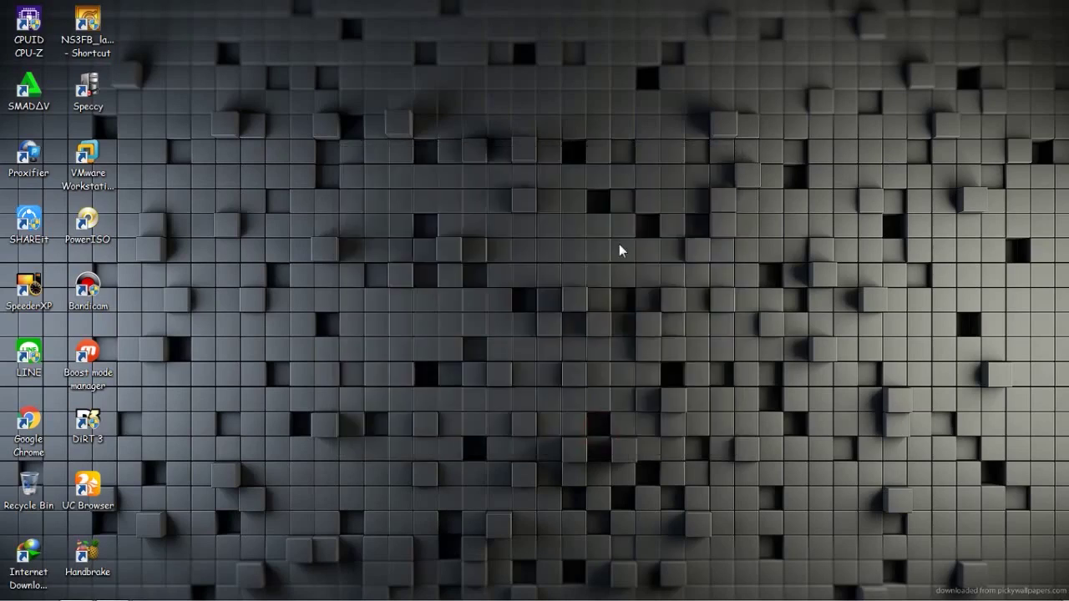
pyautogui.rightClick(618, 243)
pyautogui.click(667, 292)
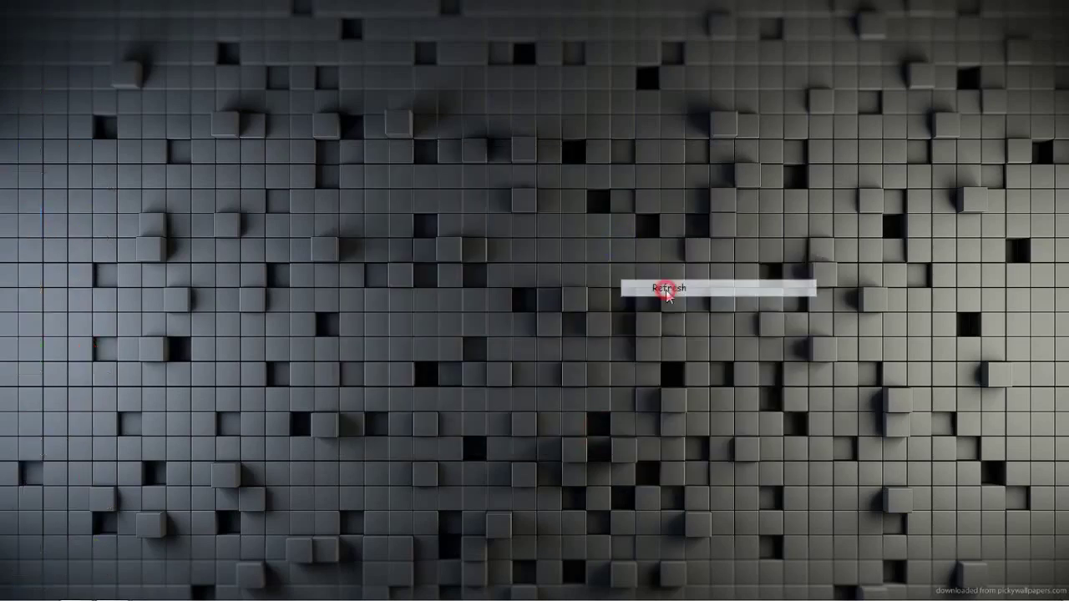
pyautogui.rightClick(663, 289)
pyautogui.click(670, 334)
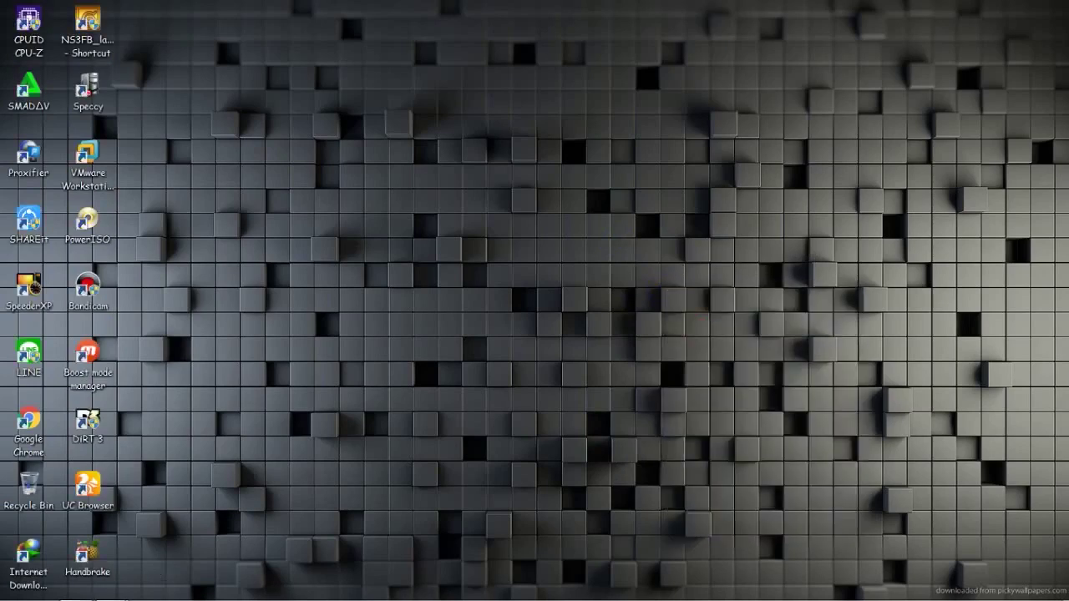
# Bring back the This pc window and open Removable Disk (F:) to examine the copied installation files.
pyautogui.click(75, 590)
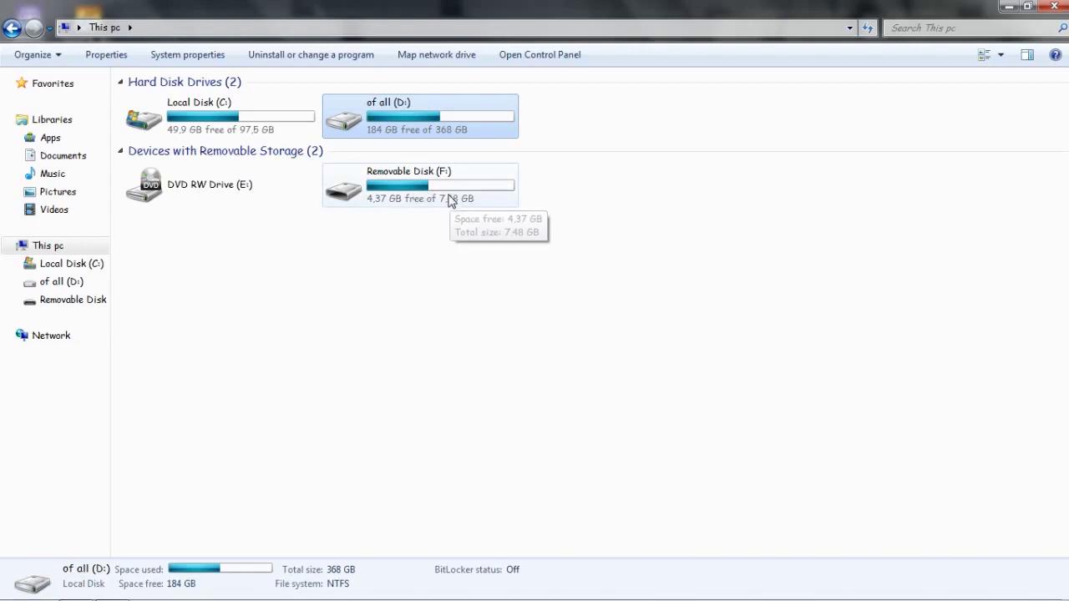
pyautogui.doubleClick(449, 198)
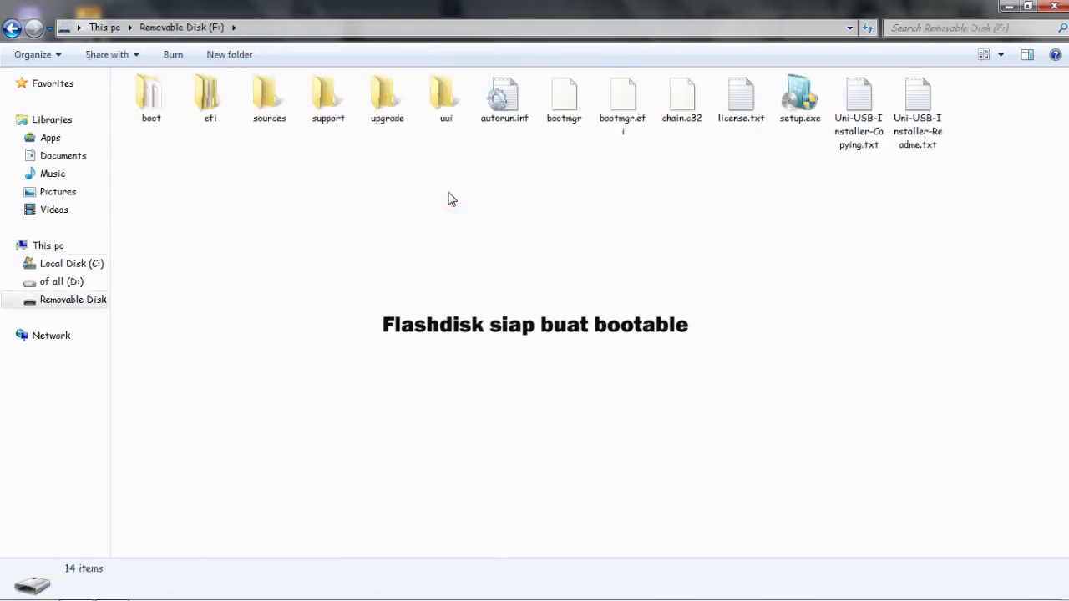